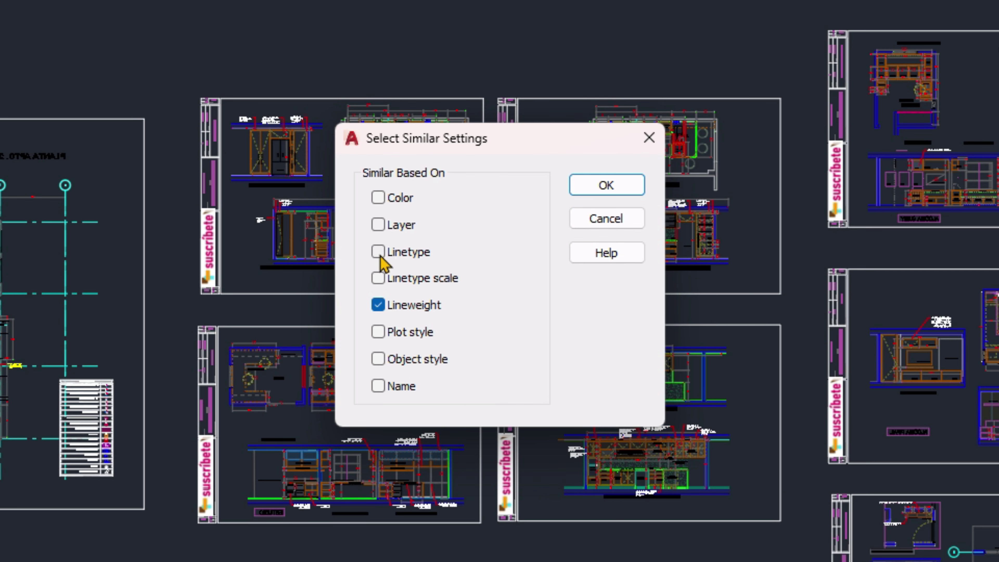
Set the Select Similar criteria to Color only, with Lineweight turned off
{"action": "left_click", "coordinate": [377, 304]}
{"action": "left_click", "coordinate": [377, 199]}
{"action": "left_click", "coordinate": [605, 185]}
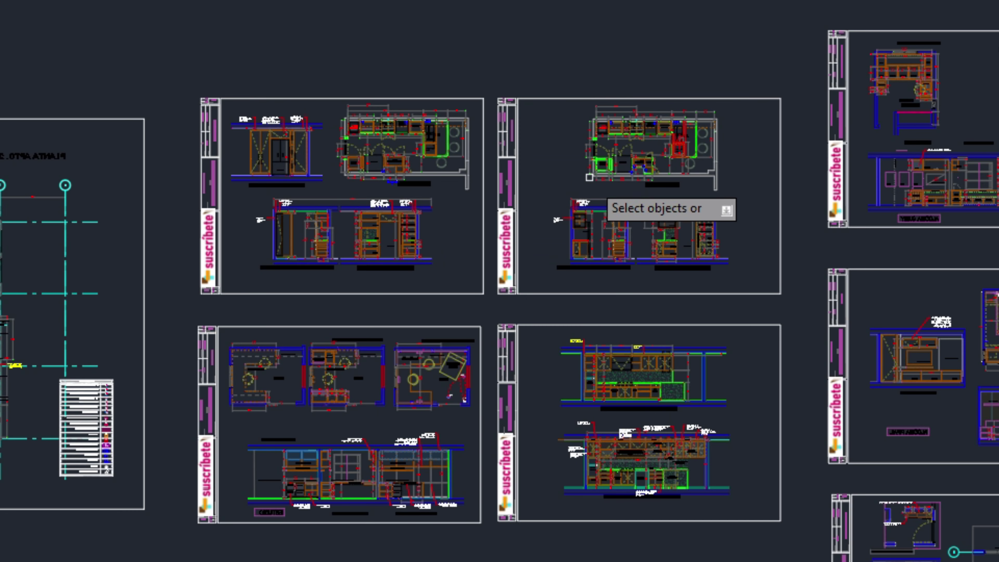
Select every object matching the color of the upper blue line in the first sheet's FRENTE MUEBLE ALACENA elevation
{"action": "right_click", "coordinate": [320, 123]}
{"action": "left_click", "coordinate": [373, 140]}
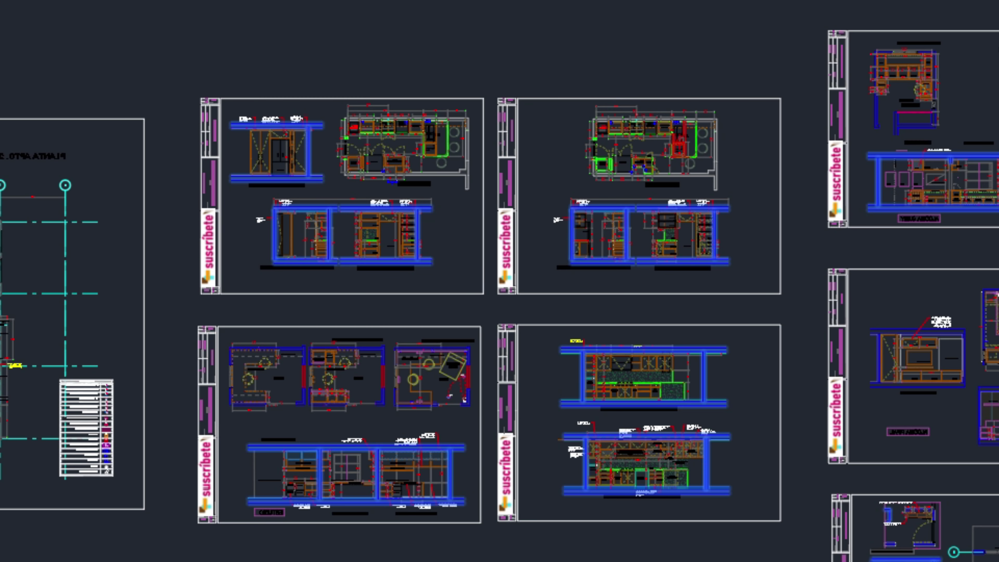
{"action": "scroll", "coordinate": [302, 167], "scroll_direction": "up", "scroll_amount": 8}
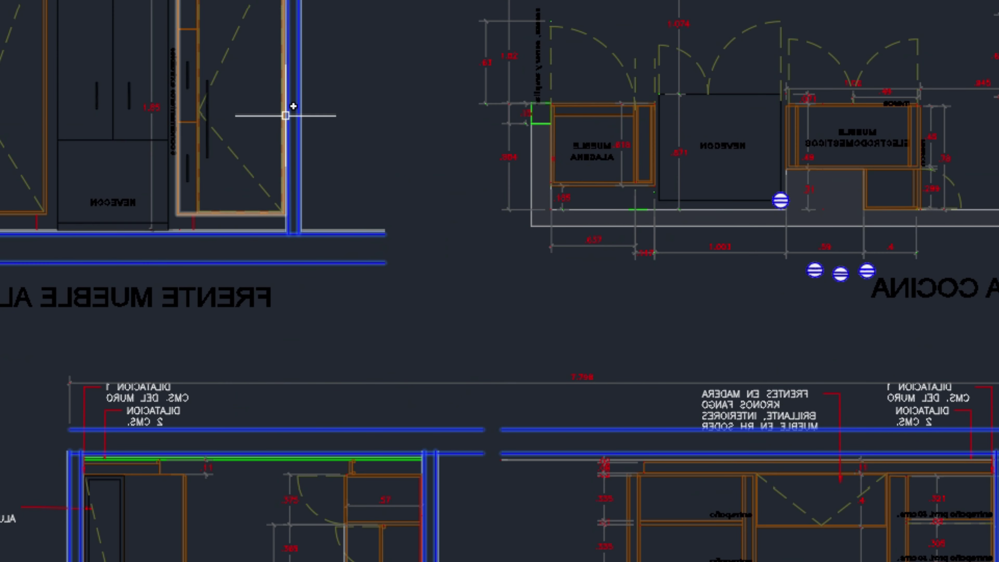
{"action": "scroll", "coordinate": [511, 268], "scroll_direction": "down", "scroll_amount": 2}
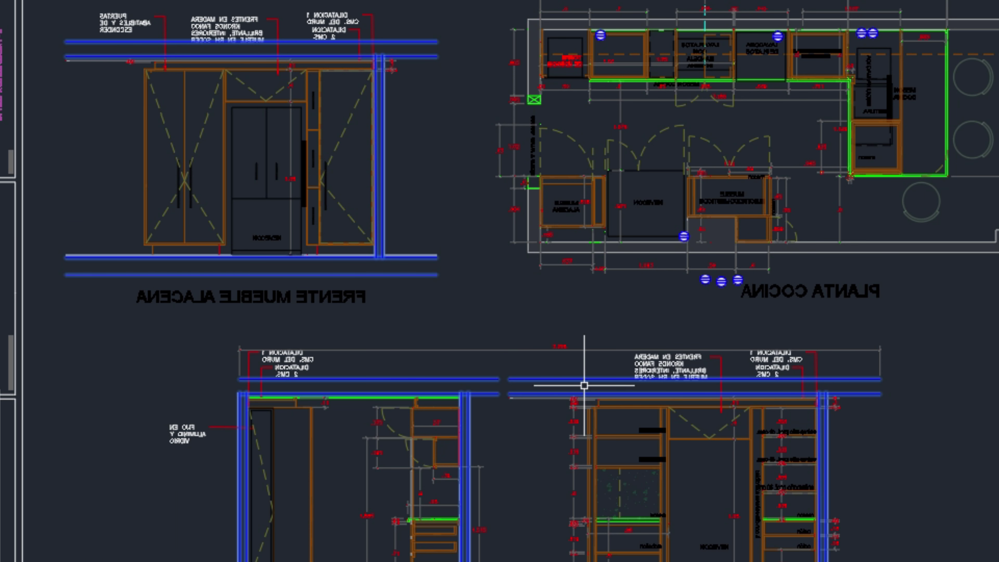
{"action": "middle_click_drag", "start_coordinate": [352, 167], "coordinate": [346, 147]}
{"action": "scroll", "coordinate": [959, 281], "scroll_direction": "down", "scroll_amount": 2}
{"action": "middle_click_drag", "start_coordinate": [959, 281], "coordinate": [456, 256]}
{"action": "middle_click_drag", "start_coordinate": [957, 224], "coordinate": [563, 224]}
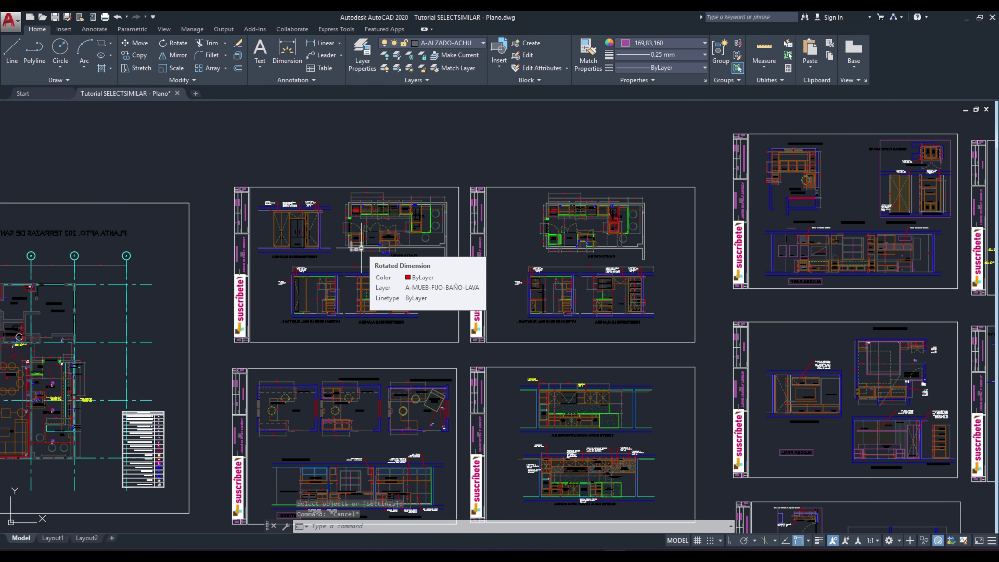
Start SELECTSIMILAR and turn off all of its matching criteria, including Color
{"action": "type", "text": "selectsi"}
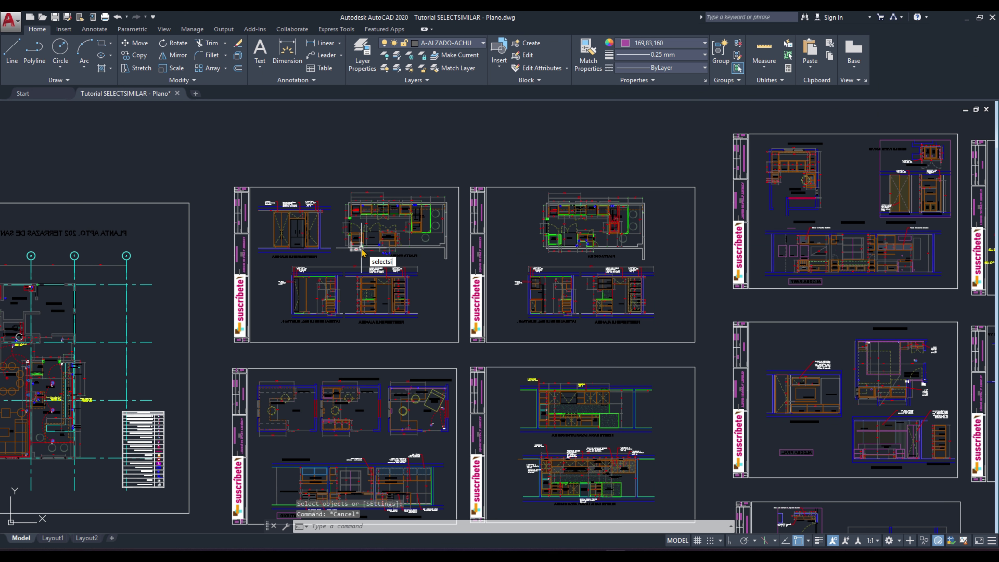
{"action": "type", "text": "milar"}
{"action": "key", "text": "Return"}
{"action": "right_click", "coordinate": [334, 257]}
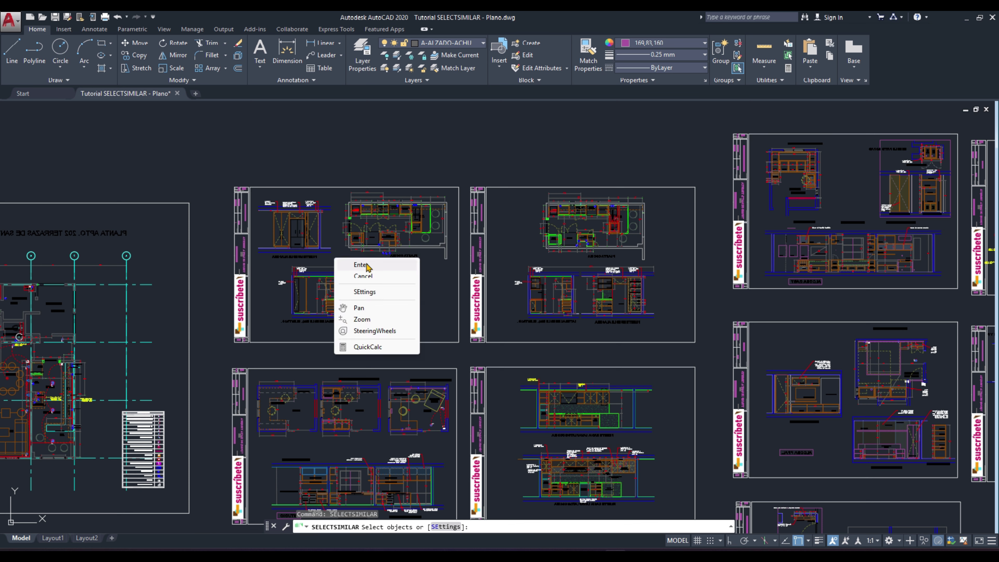
{"action": "left_click", "coordinate": [368, 294]}
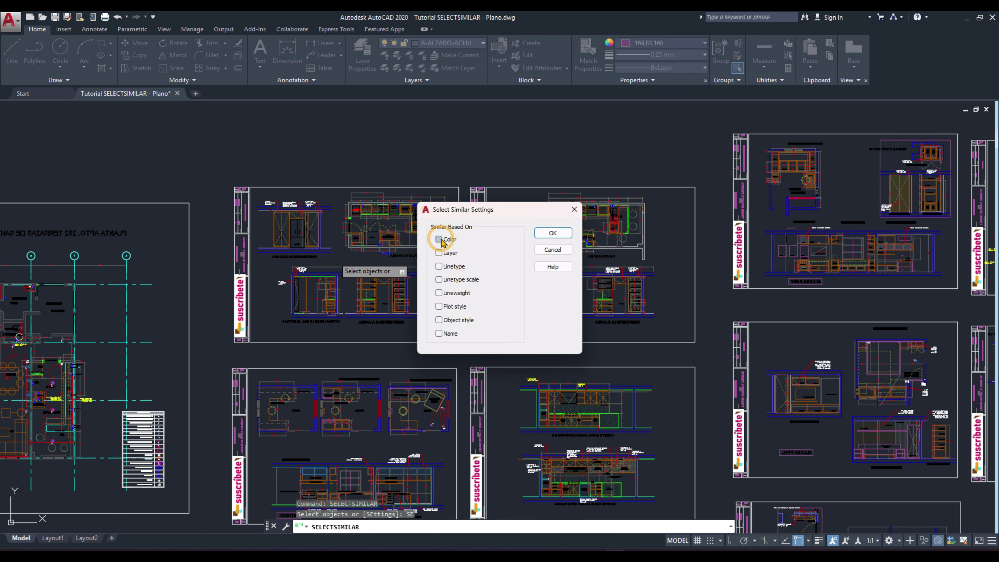
{"action": "left_click", "coordinate": [552, 232]}
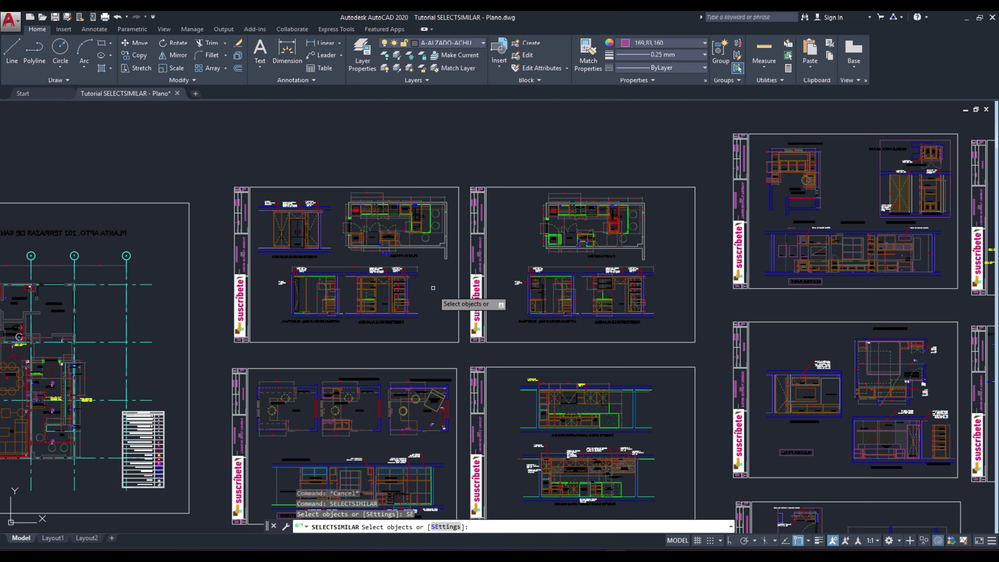
With no matching criteria, select all objects similar to the upper blue line of the first sheet's FRENTE MUEBLE ALACENA elevation
{"action": "left_click", "coordinate": [327, 206]}
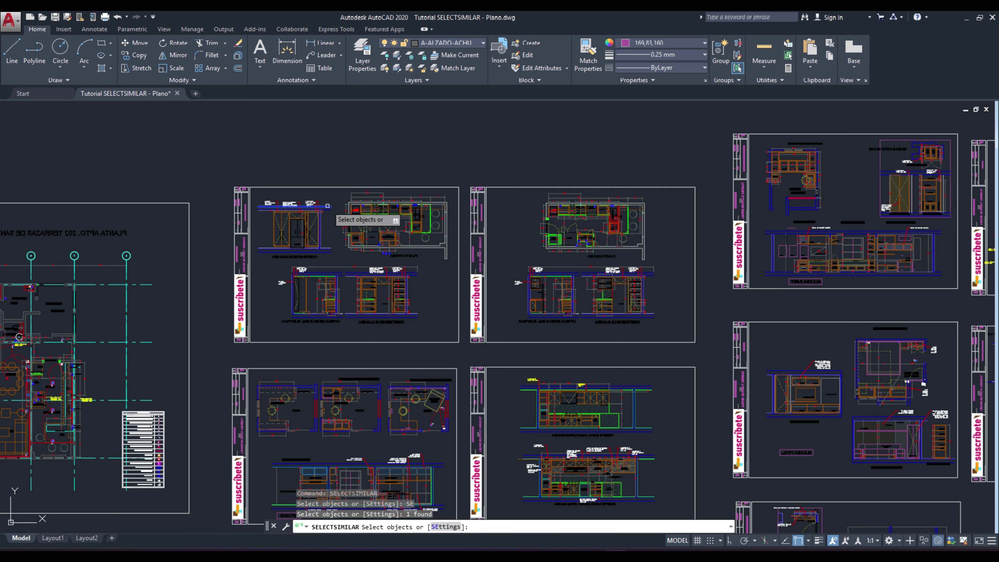
{"action": "right_click", "coordinate": [328, 206]}
{"action": "left_click", "coordinate": [355, 213]}
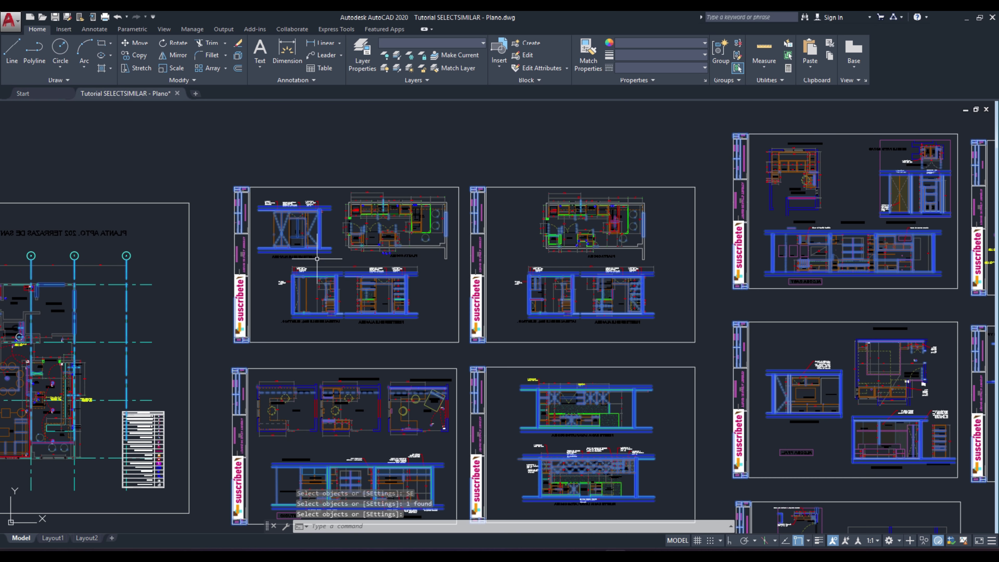
Examine which lines and polylines are selected in the kitchen furniture elevations of both upper sheets
{"action": "scroll", "coordinate": [318, 276], "scroll_direction": "up", "scroll_amount": 8}
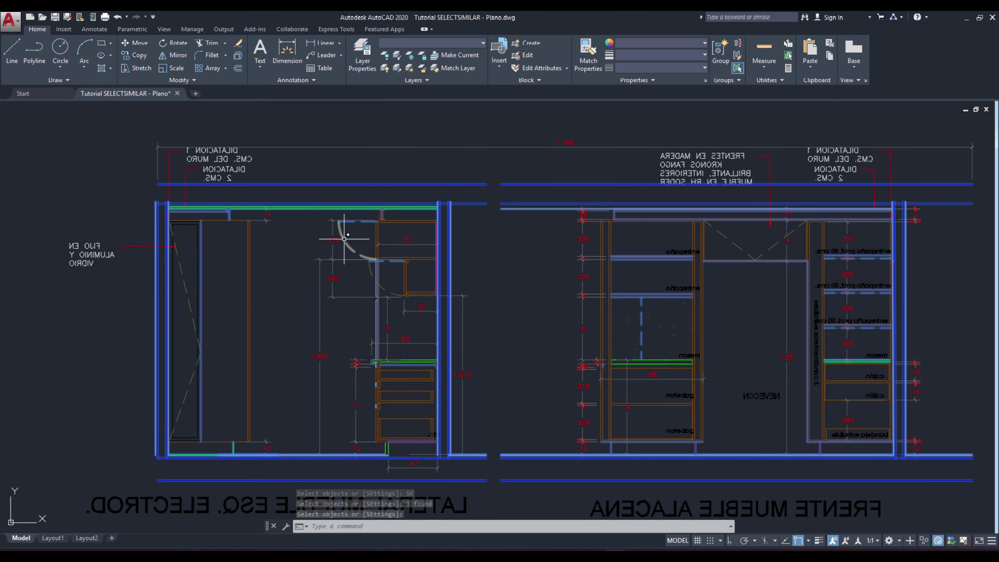
{"action": "scroll", "coordinate": [428, 253], "scroll_direction": "down", "scroll_amount": 6}
{"action": "middle_click_drag", "start_coordinate": [550, 292], "coordinate": [362, 291]}
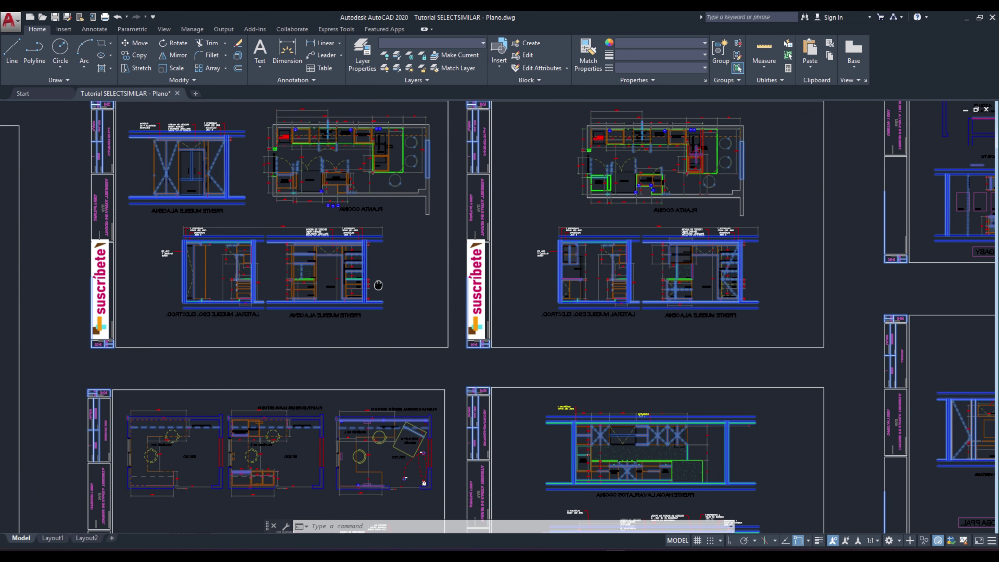
{"action": "scroll", "coordinate": [622, 269], "scroll_direction": "up", "scroll_amount": 6}
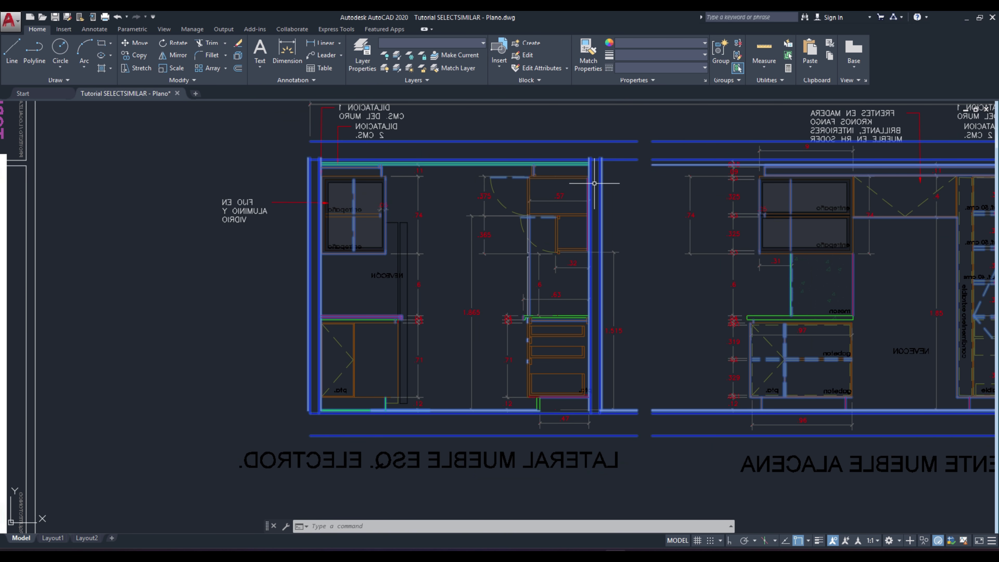
{"action": "scroll", "coordinate": [629, 237], "scroll_direction": "down", "scroll_amount": 2}
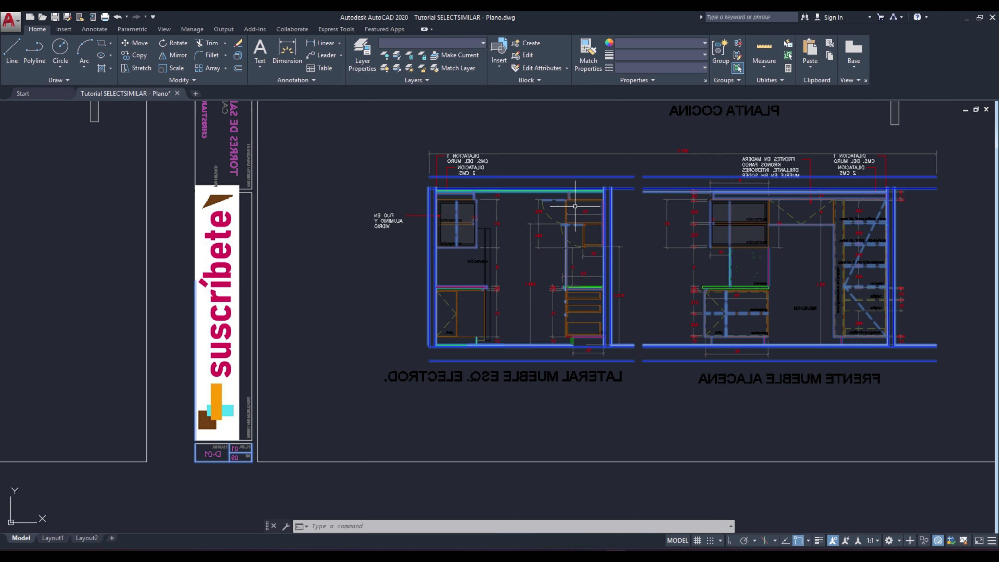
{"action": "middle_click_drag", "start_coordinate": [571, 217], "coordinate": [477, 243]}
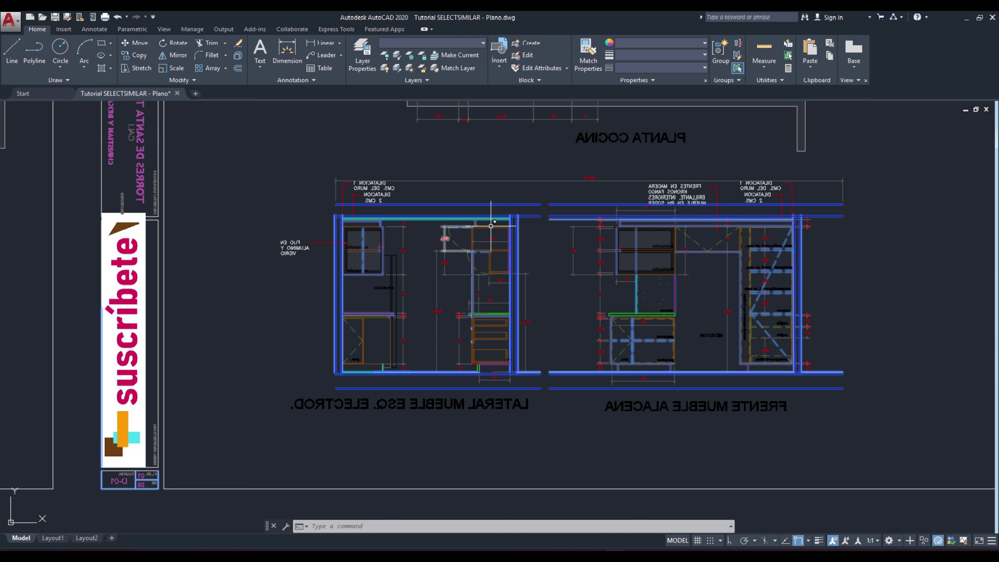
{"action": "scroll", "coordinate": [498, 226], "scroll_direction": "up", "scroll_amount": 5}
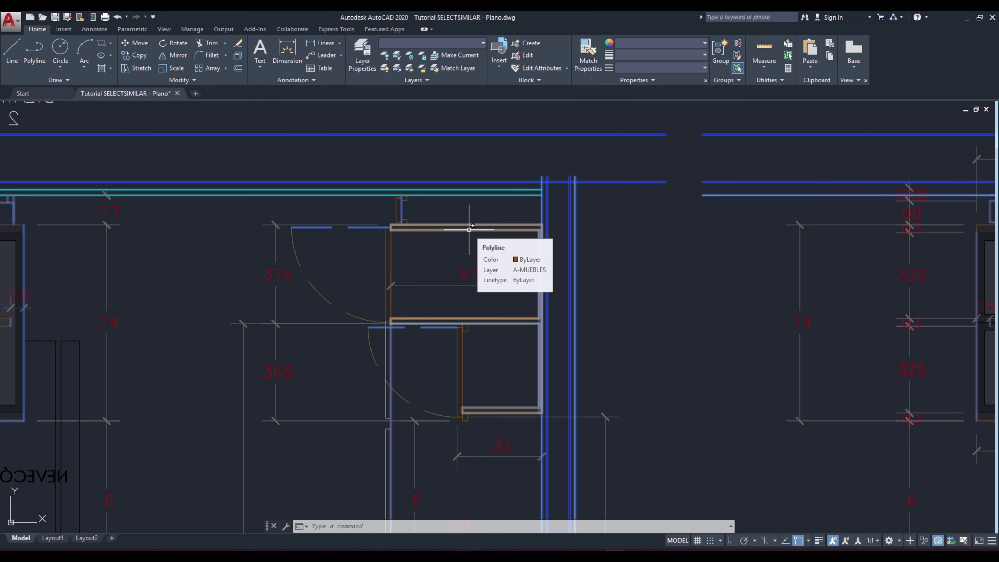
{"action": "scroll", "coordinate": [469, 229], "scroll_direction": "down", "scroll_amount": 5}
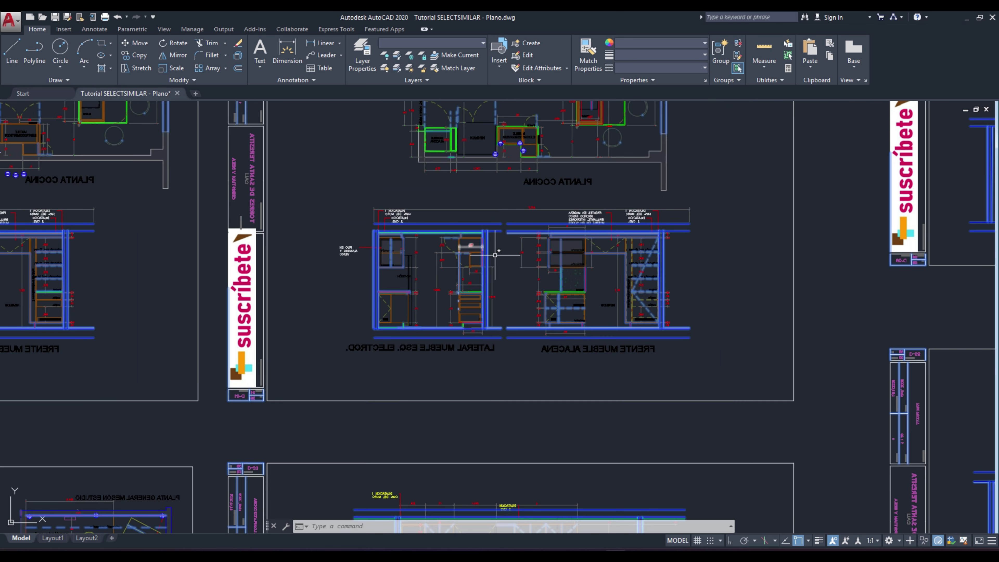
{"action": "mouse_move", "coordinate": [823, 238]}
{"action": "middle_mouse_down"}
{"action": "mouse_move", "coordinate": [607, 306]}
{"action": "mouse_move", "coordinate": [502, 310]}
{"action": "middle_mouse_up"}
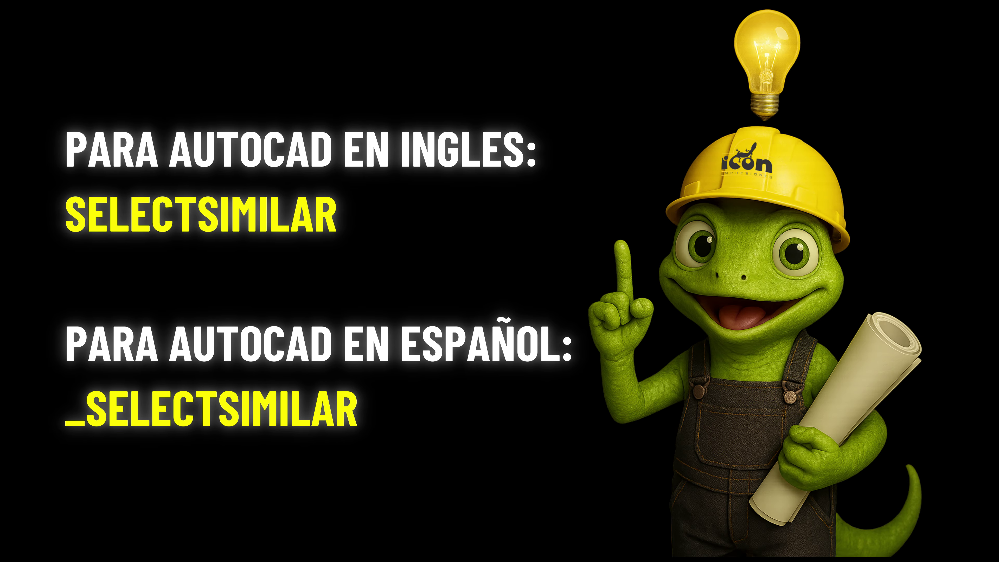
Start SELECTSIMILAR and set Object style as its only matching criterion
{"action": "type", "text": "SELECTSIMILAR"}
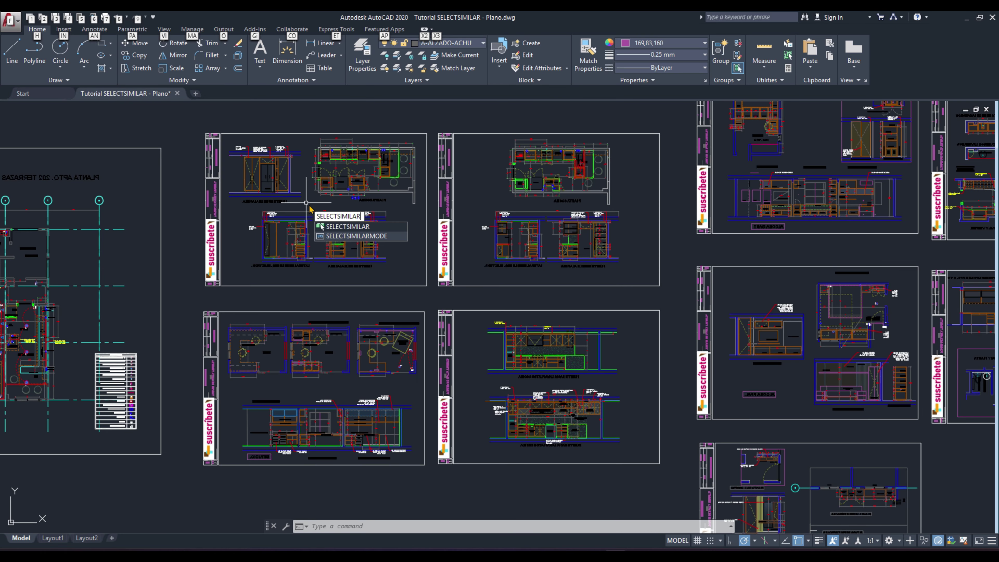
{"action": "key", "text": "Return"}
{"action": "right_click", "coordinate": [310, 209]}
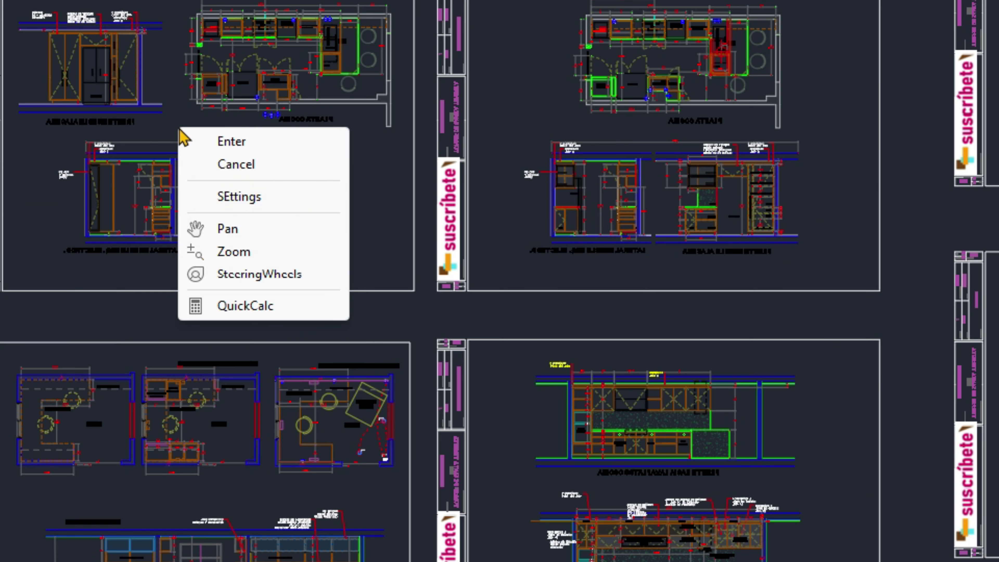
{"action": "left_click", "coordinate": [238, 199]}
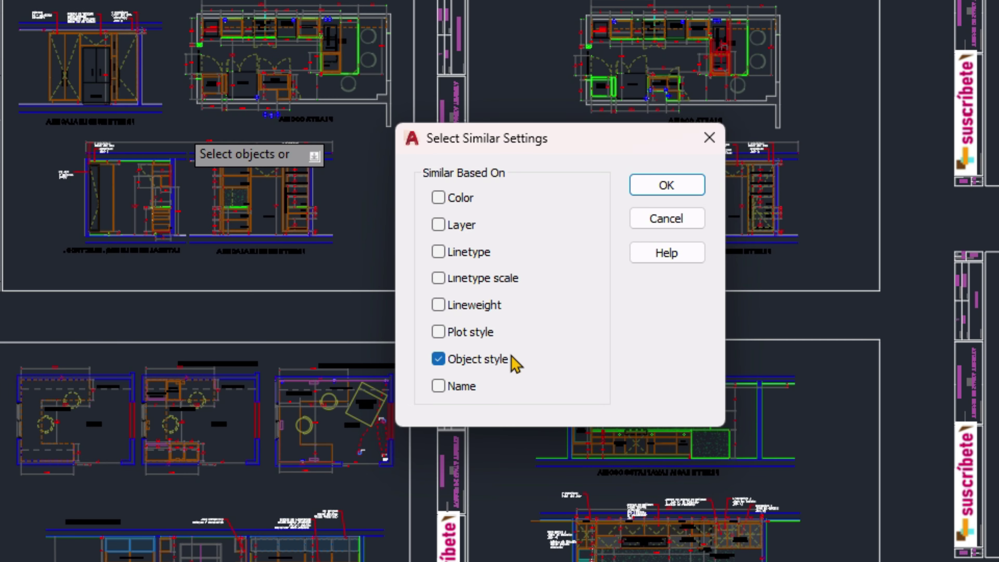
{"action": "left_click", "coordinate": [667, 185]}
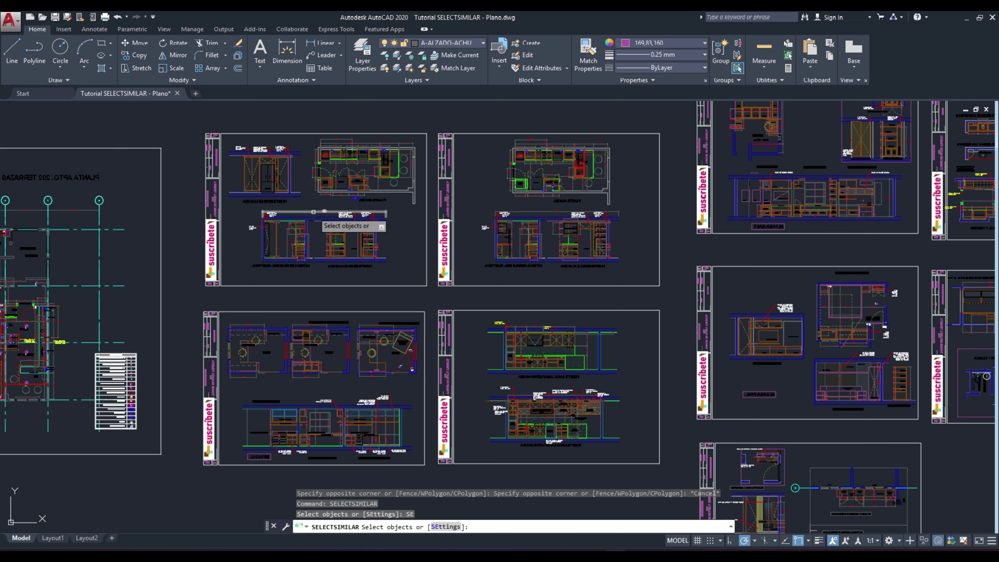
Select all dimensions sharing the style of the overall dimension above the first kitchen sheet's lower elevations
{"action": "left_click", "coordinate": [313, 212]}
{"action": "right_click", "coordinate": [314, 213]}
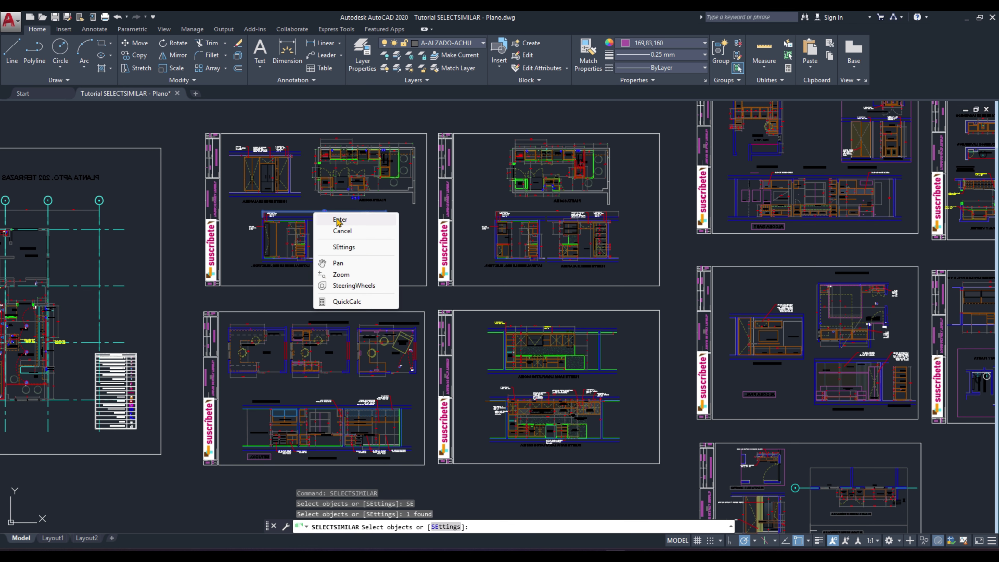
{"action": "left_click", "coordinate": [340, 221]}
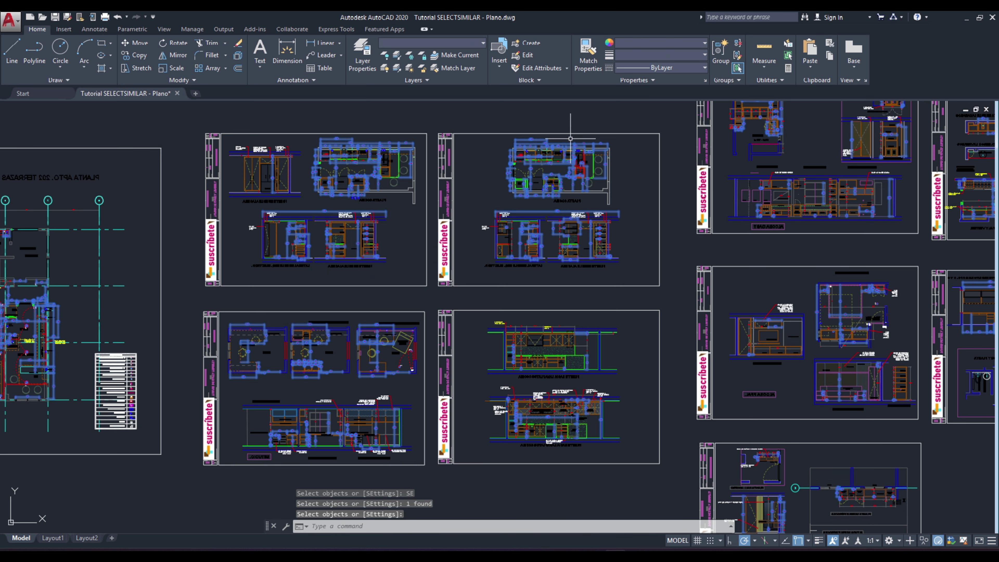
{"action": "scroll", "coordinate": [577, 145], "scroll_direction": "up", "scroll_amount": 10}
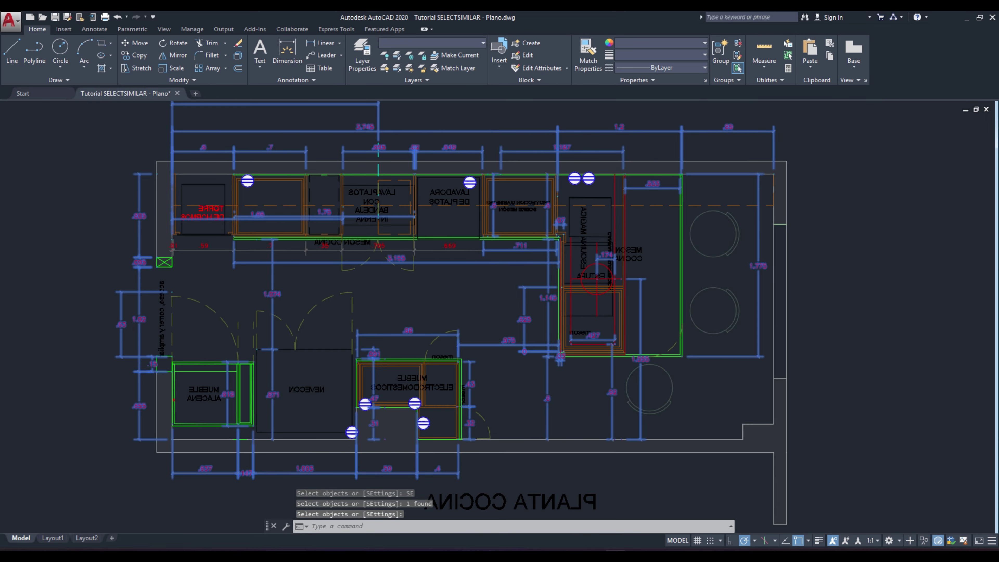
{"action": "scroll", "coordinate": [418, 232], "scroll_direction": "down", "scroll_amount": 10}
{"action": "scroll", "coordinate": [216, 252], "scroll_direction": "up", "scroll_amount": 5}
{"action": "scroll", "coordinate": [488, 259], "scroll_direction": "down", "scroll_amount": 10}
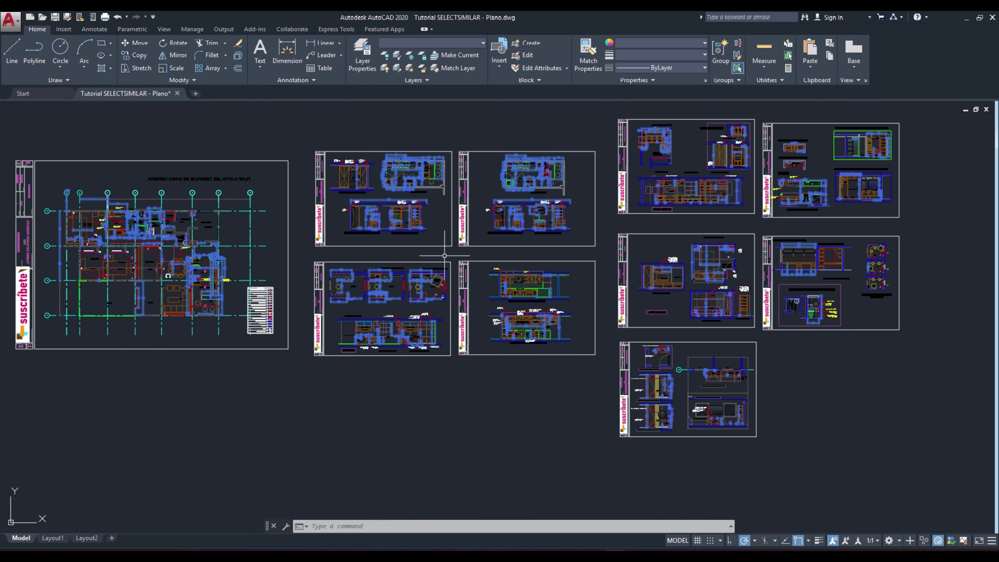
{"action": "scroll", "coordinate": [489, 258], "scroll_direction": "down", "scroll_amount": 2}
{"action": "scroll", "coordinate": [469, 260], "scroll_direction": "up", "scroll_amount": 2}
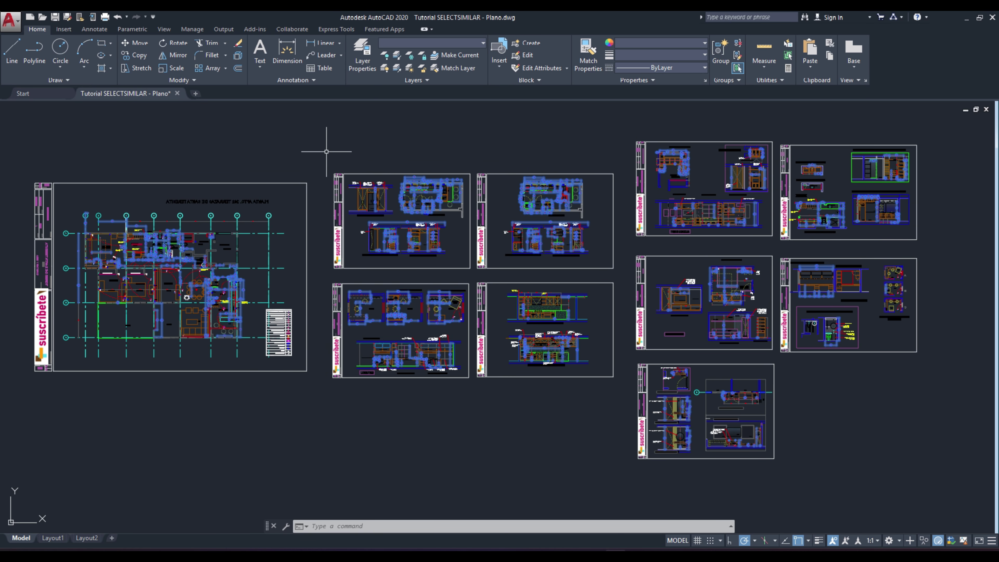
Clear the dimension selection and restart SELECTSIMILAR with Linetype as the only criterion instead of Object style
{"action": "key", "text": "Escape"}
{"action": "type", "text": "selectsimilar"}
{"action": "key", "text": "Return"}
{"action": "right_click", "coordinate": [351, 151]}
{"action": "left_click", "coordinate": [377, 189]}
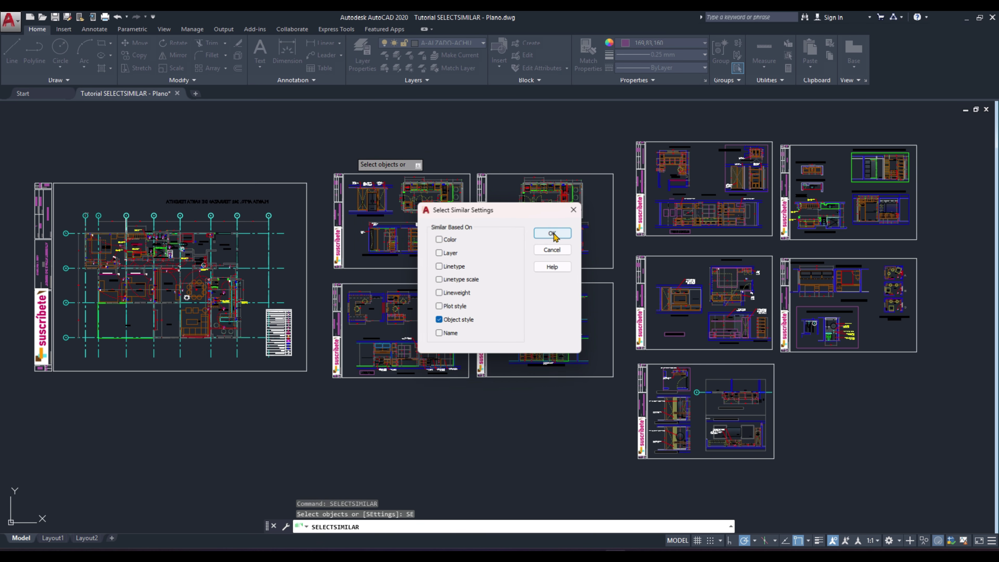
{"action": "left_click", "coordinate": [439, 267]}
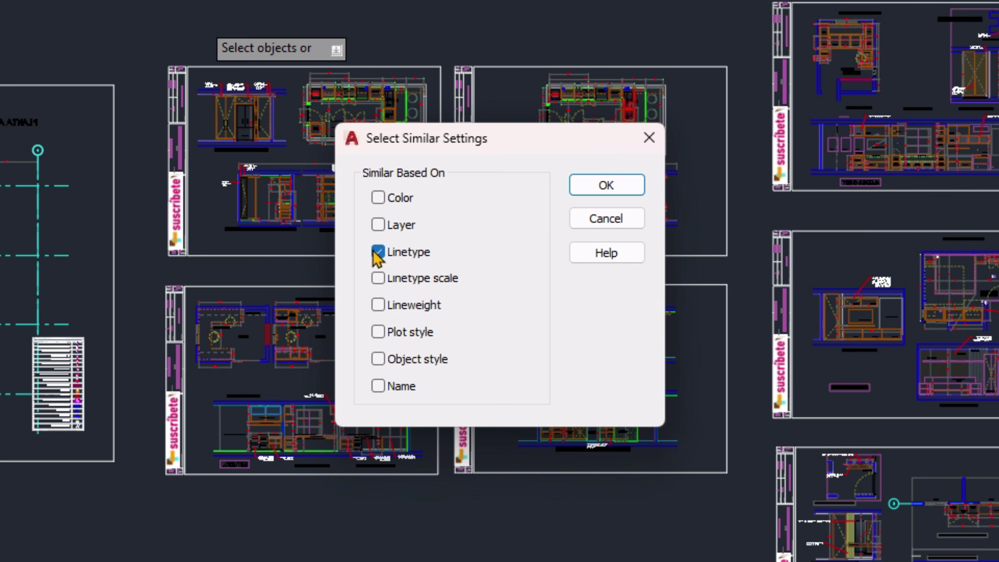
{"action": "left_click", "coordinate": [616, 189]}
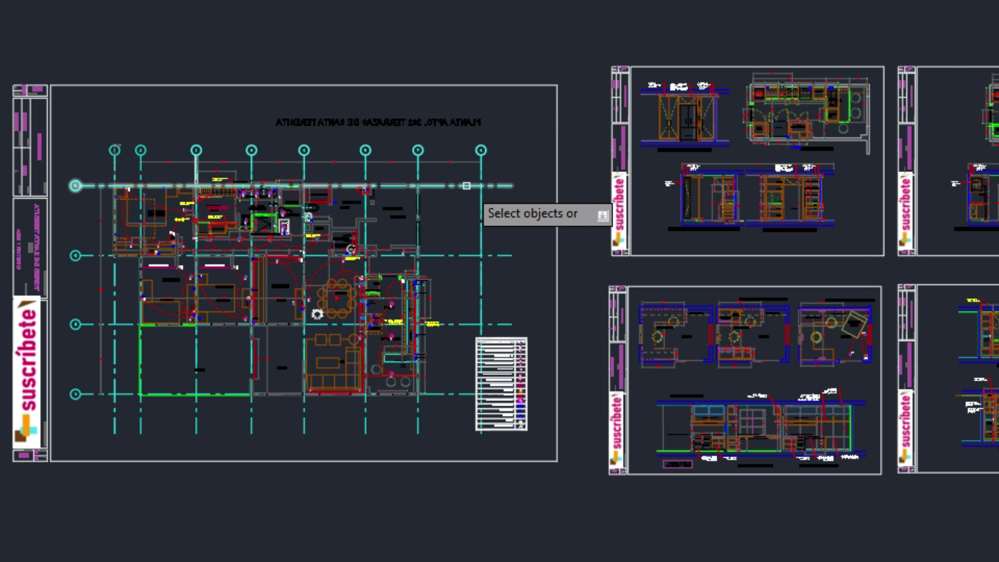
Select all objects sharing the linetype of the uppermost horizontal axis line in the apartment floor plan
{"action": "left_click", "coordinate": [466, 185]}
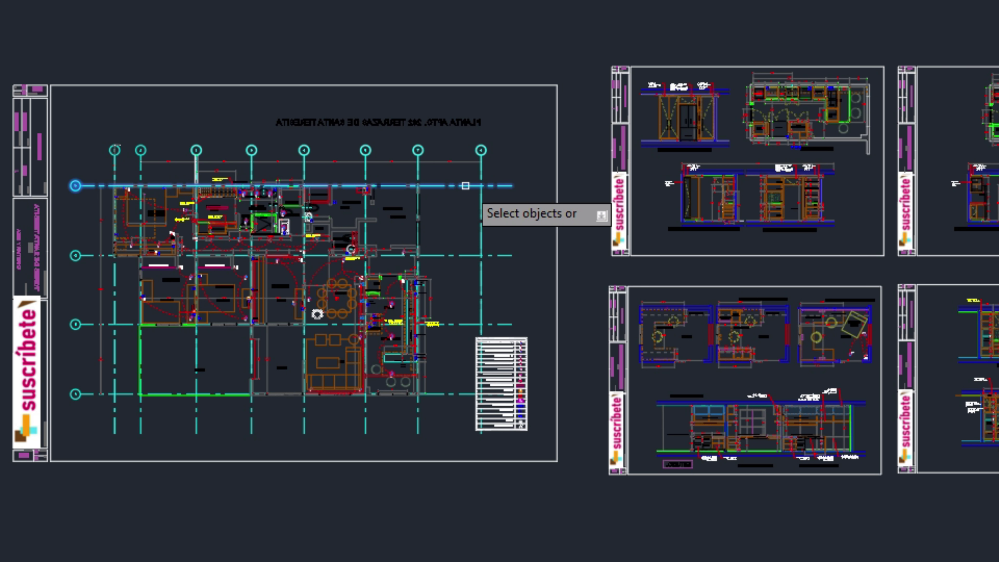
{"action": "right_click", "coordinate": [465, 185]}
{"action": "left_click", "coordinate": [525, 199]}
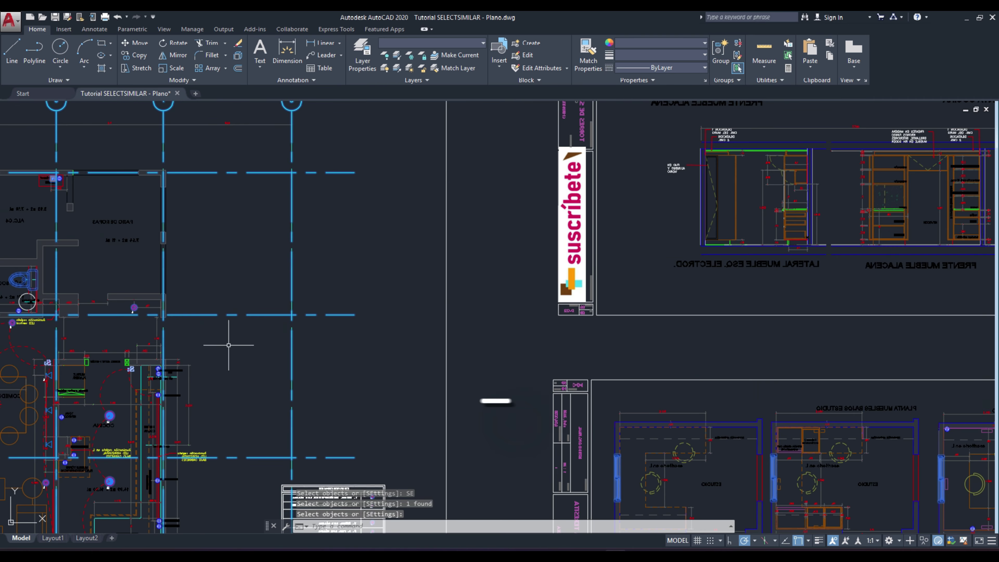
{"action": "middle_click_drag", "start_coordinate": [228, 432], "coordinate": [312, 306]}
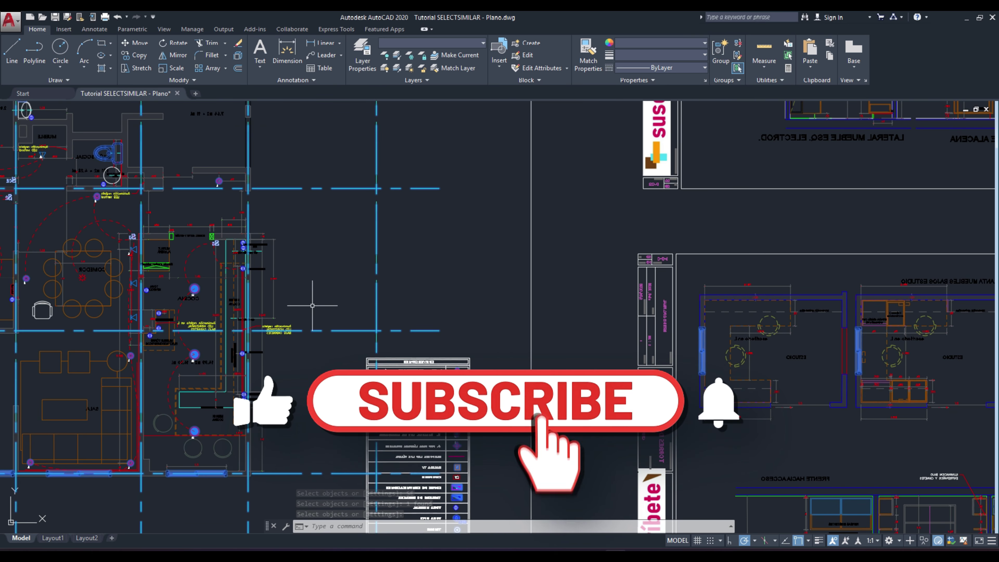
{"action": "scroll", "coordinate": [352, 278], "scroll_direction": "down", "scroll_amount": 5}
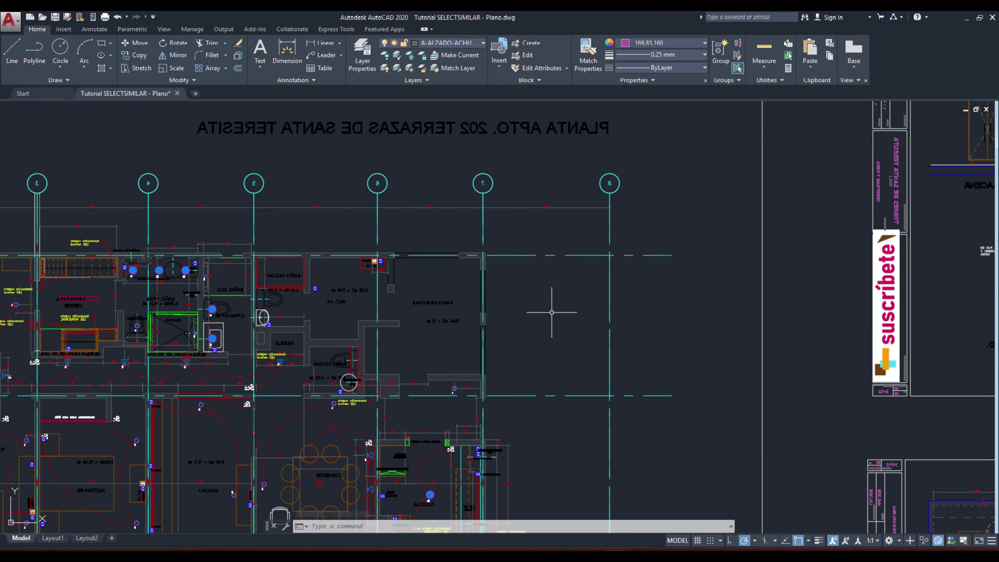
Open the acad.pgp custom file for editing with the AI_EDITCUSTFILE command
{"action": "type", "text": "ai"}
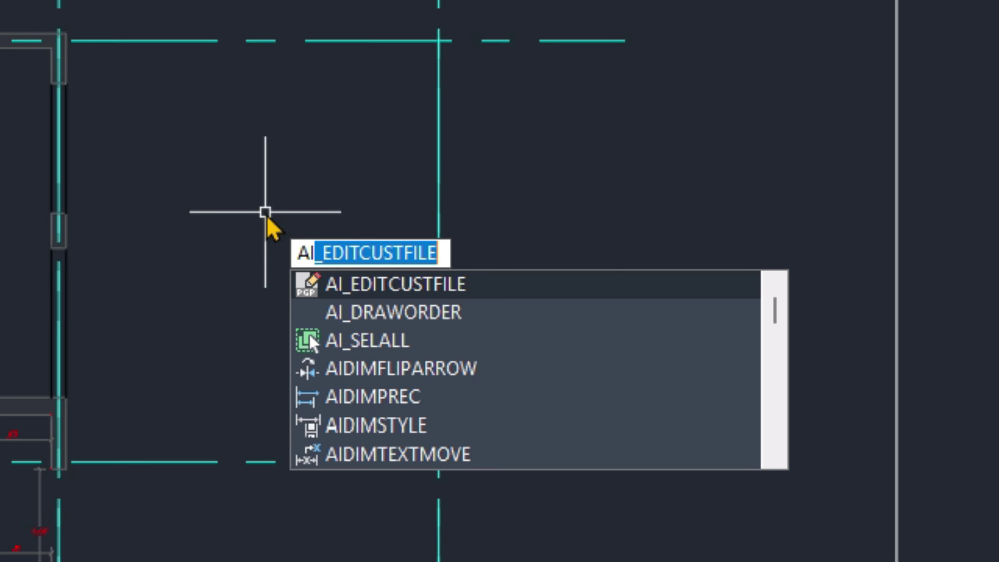
{"action": "type", "text": "_"}
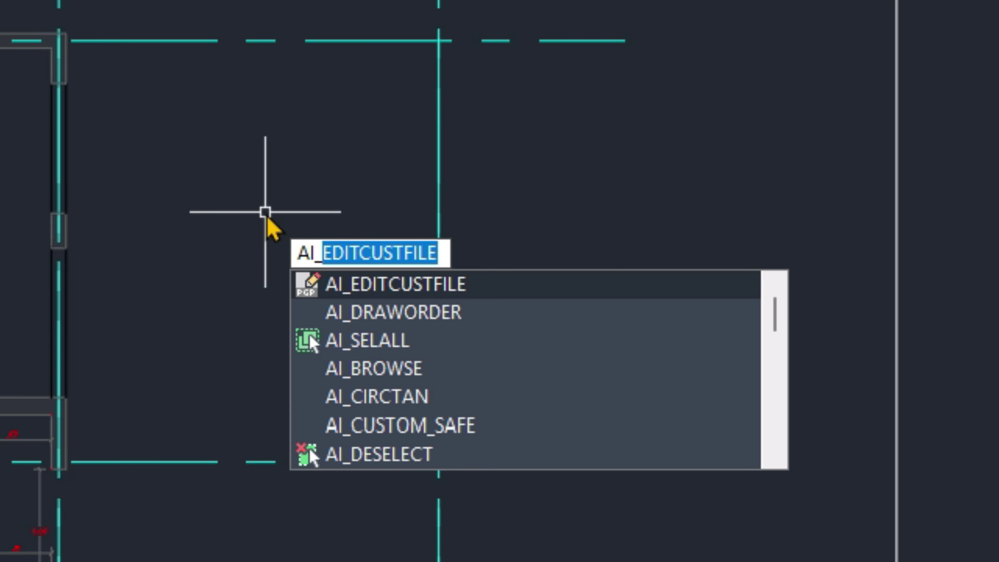
{"action": "type", "text": "edit"}
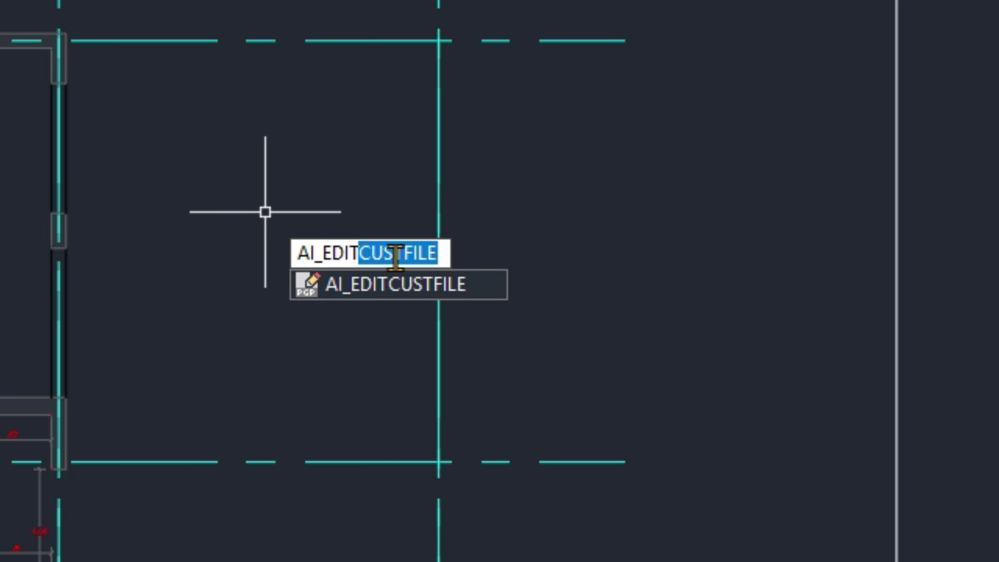
{"action": "key", "text": "Return"}
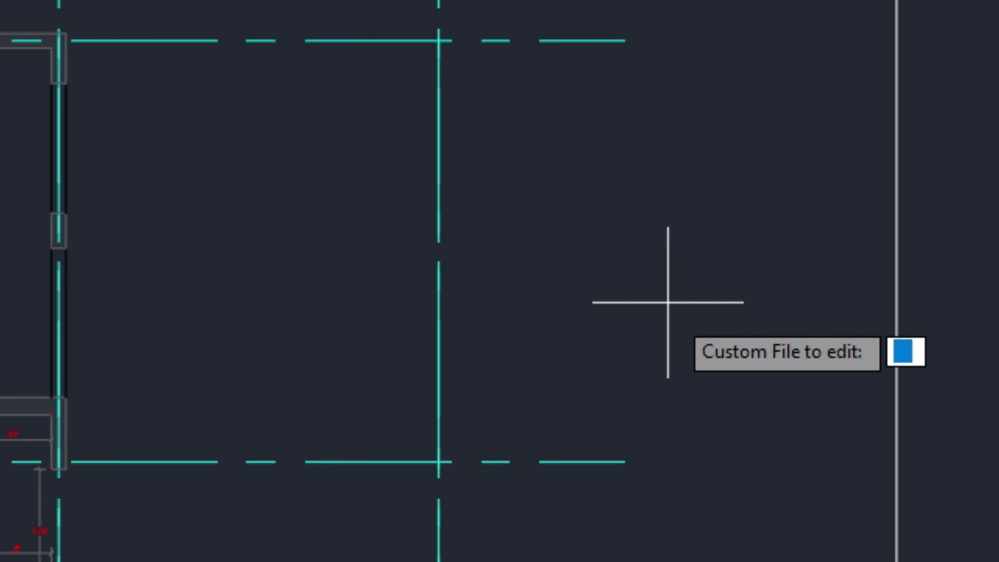
{"action": "type", "text": "acad"}
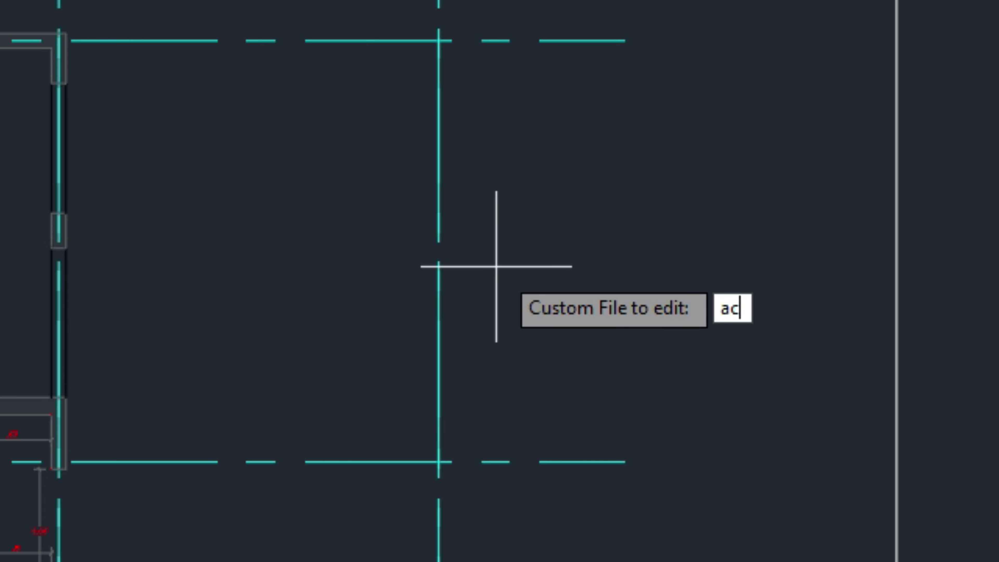
{"action": "type", "text": ".pgp"}
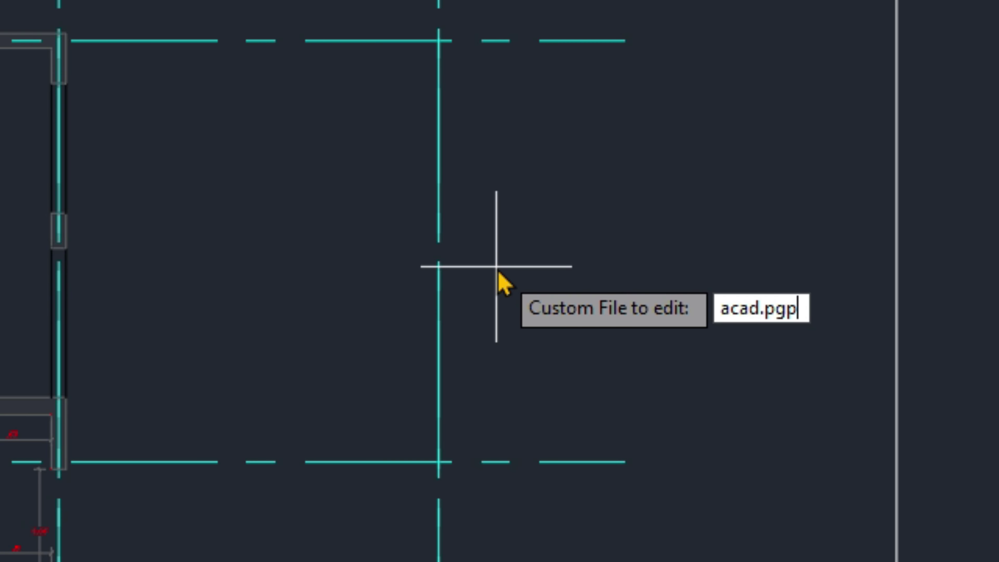
{"action": "key", "text": "Return"}
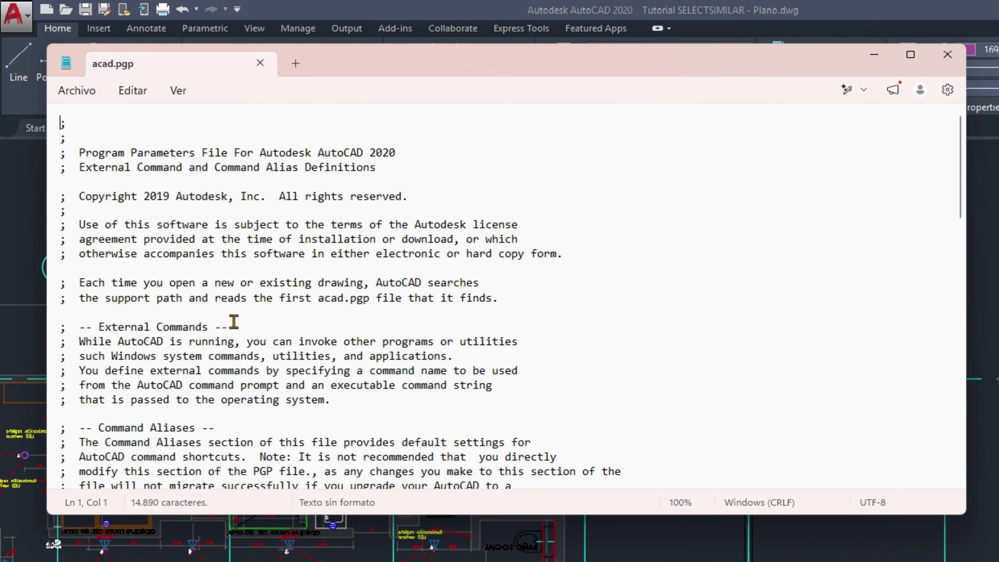
Go to the end of the "ss, *selectsimilar" line under the user-defined command aliases, save acad.pgp and close it
{"action": "left_click_drag", "start_coordinate": [960, 169], "coordinate": [966, 525]}
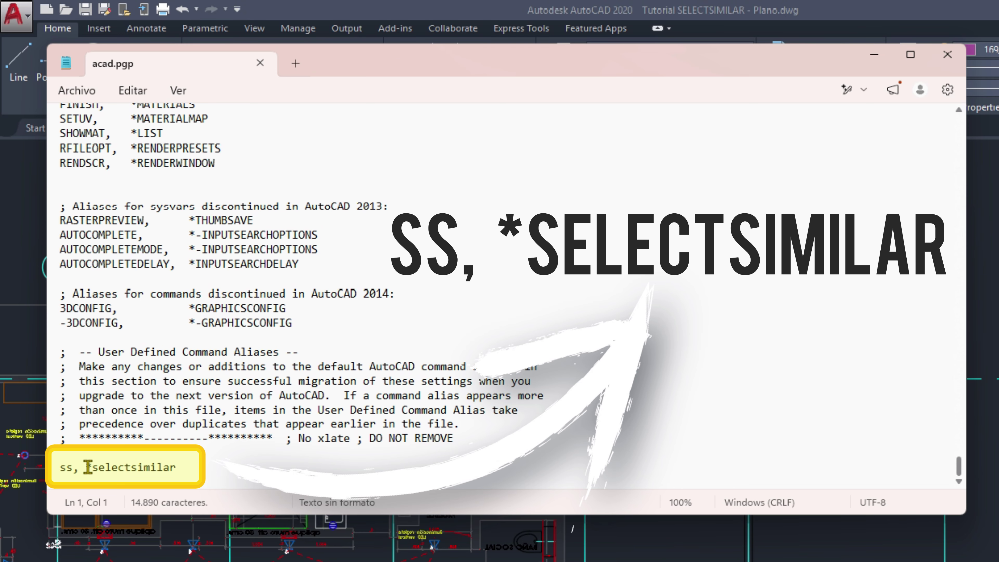
{"action": "left_click", "coordinate": [181, 468]}
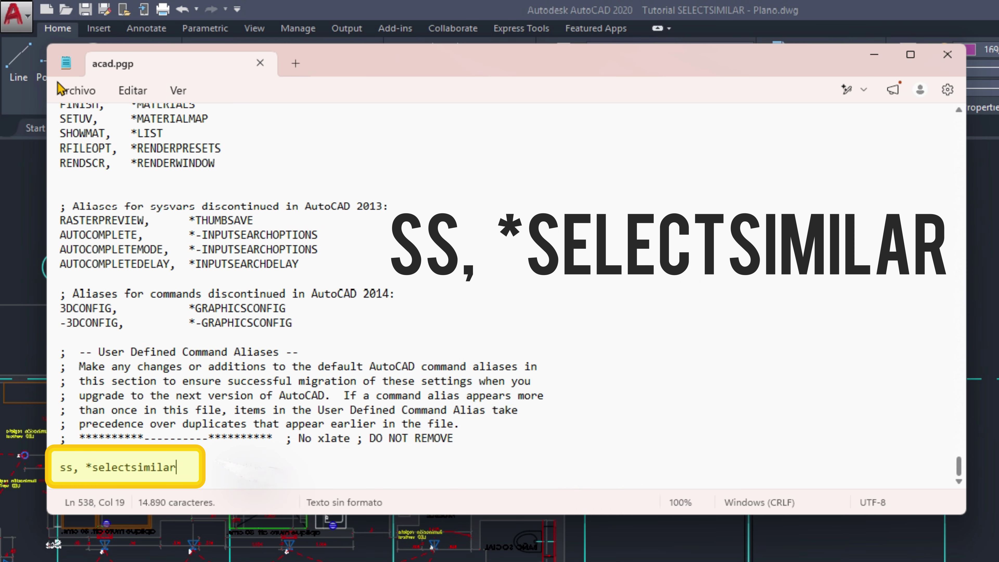
{"action": "left_click", "coordinate": [80, 94]}
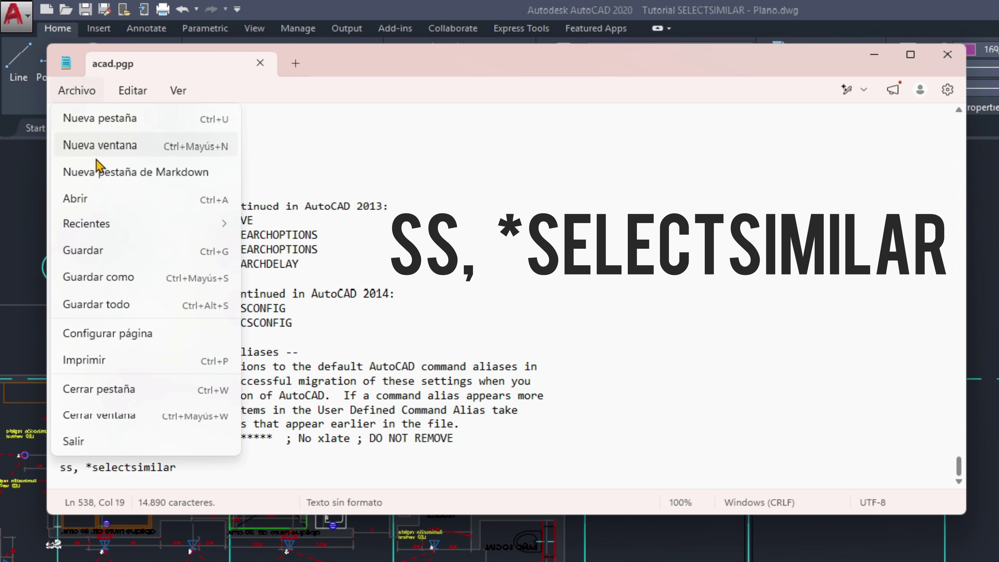
{"action": "left_click", "coordinate": [84, 252]}
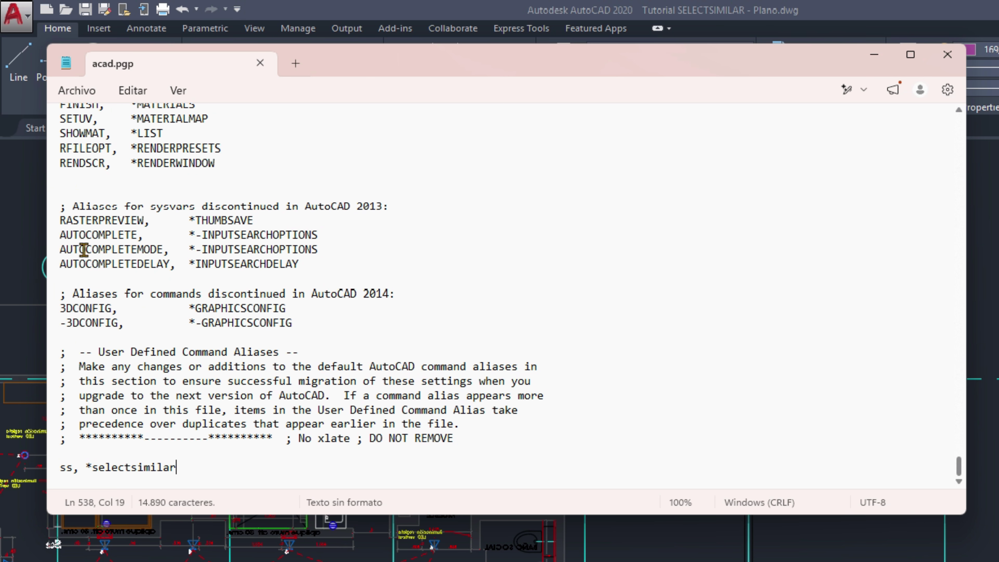
{"action": "left_click", "coordinate": [947, 54]}
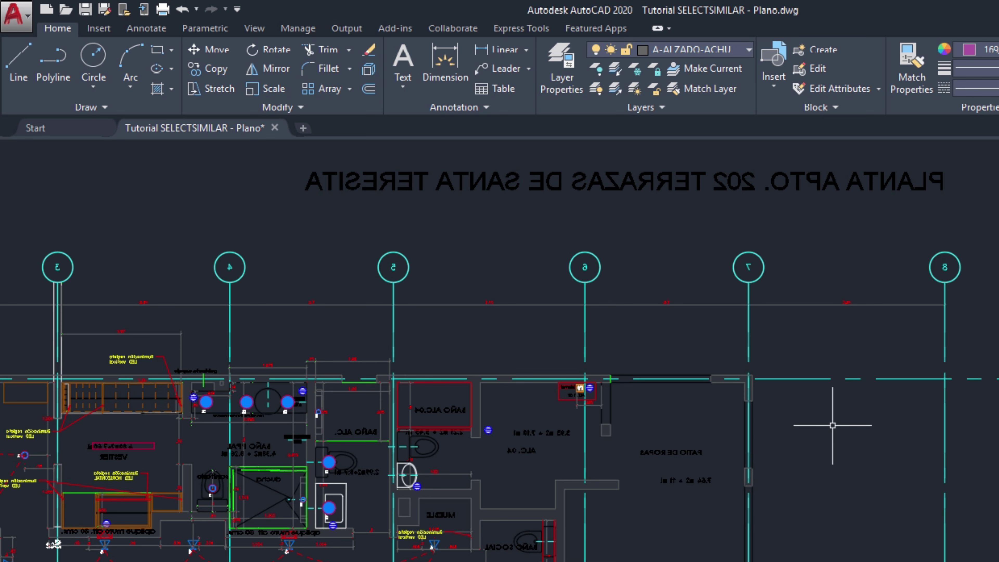
Reinitialize the PGP file with the REINIT command
{"action": "type", "text": "rein"}
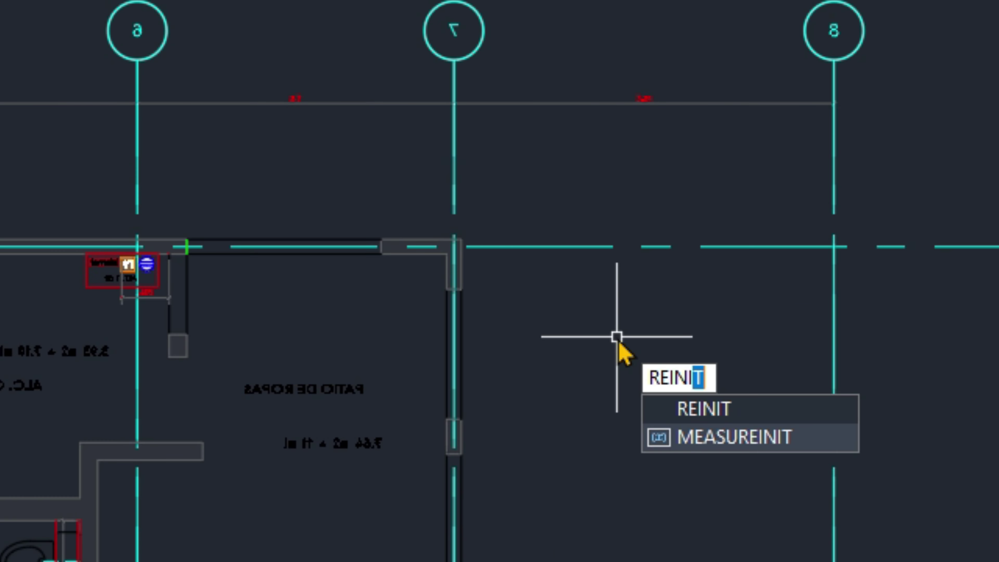
{"action": "left_click", "coordinate": [695, 411]}
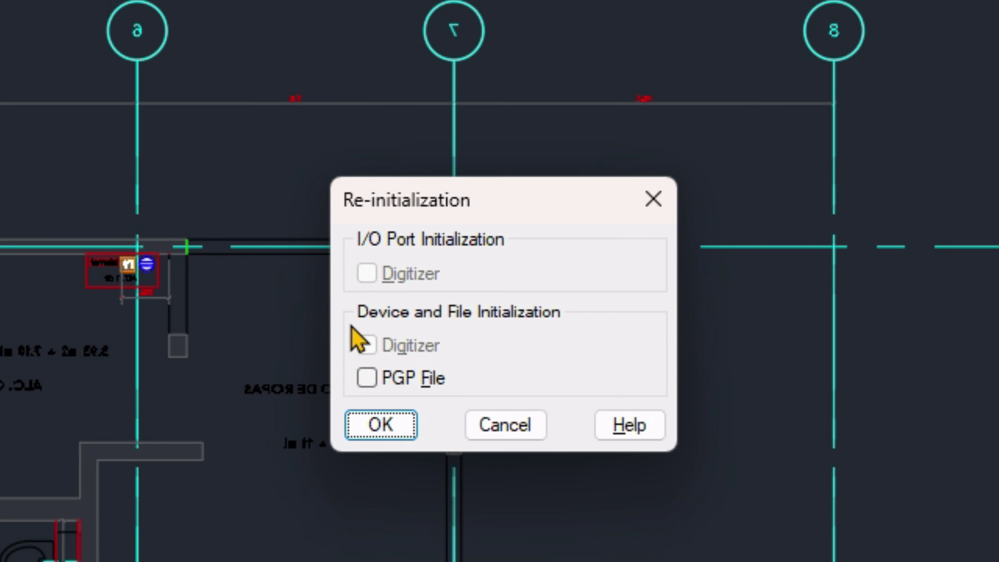
{"action": "left_click", "coordinate": [370, 380]}
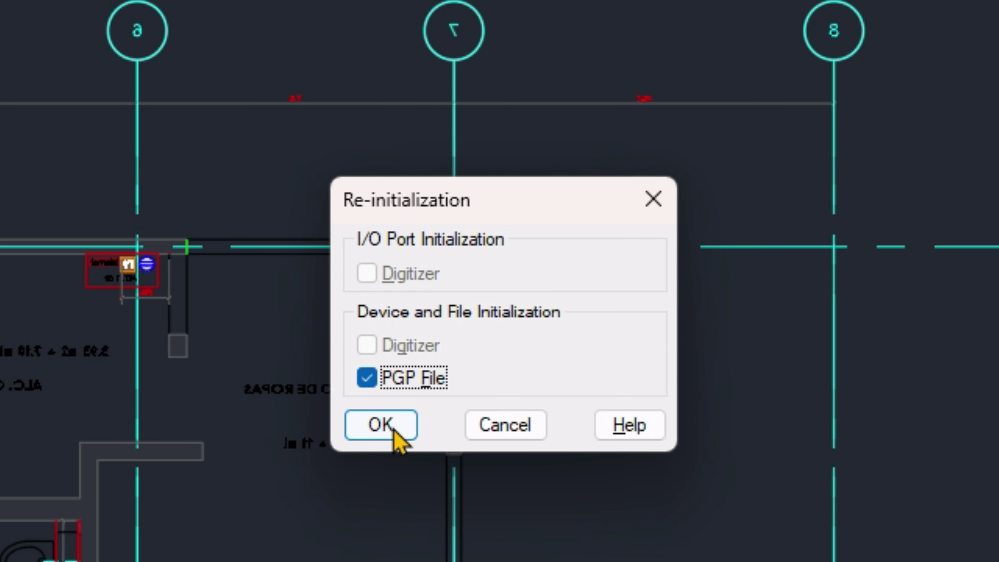
{"action": "left_click", "coordinate": [384, 434]}
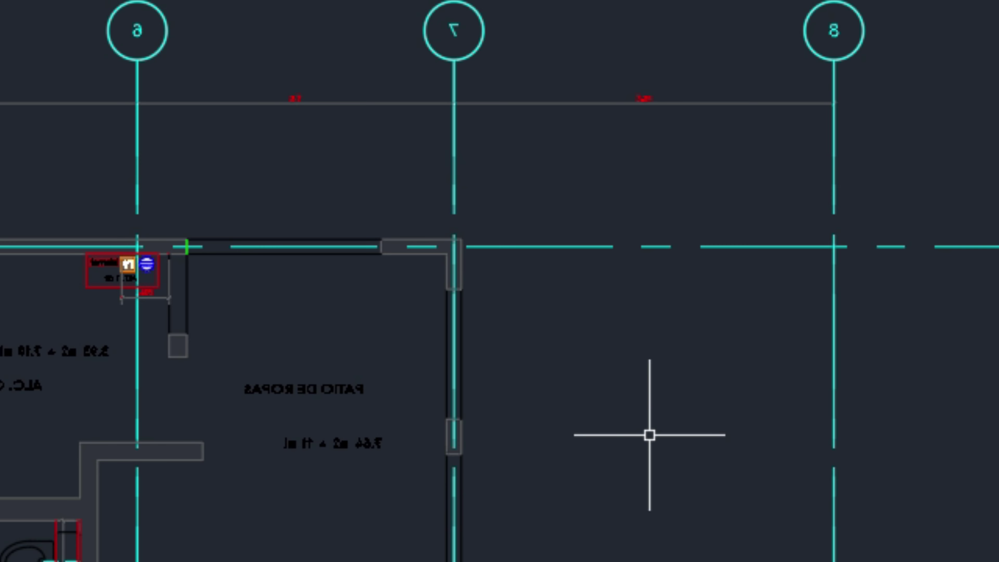
Run SELECTSIMILAR through its SS alias and select all objects similar to a dimension in the row above the apartment floor plan
{"action": "scroll", "coordinate": [651, 424], "scroll_direction": "down", "scroll_amount": 2}
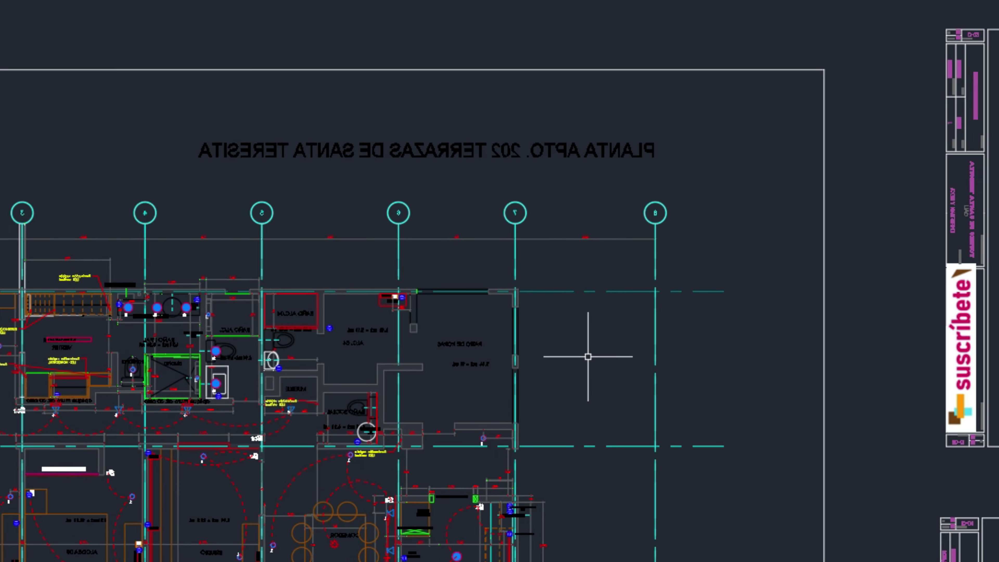
{"action": "type", "text": "s"}
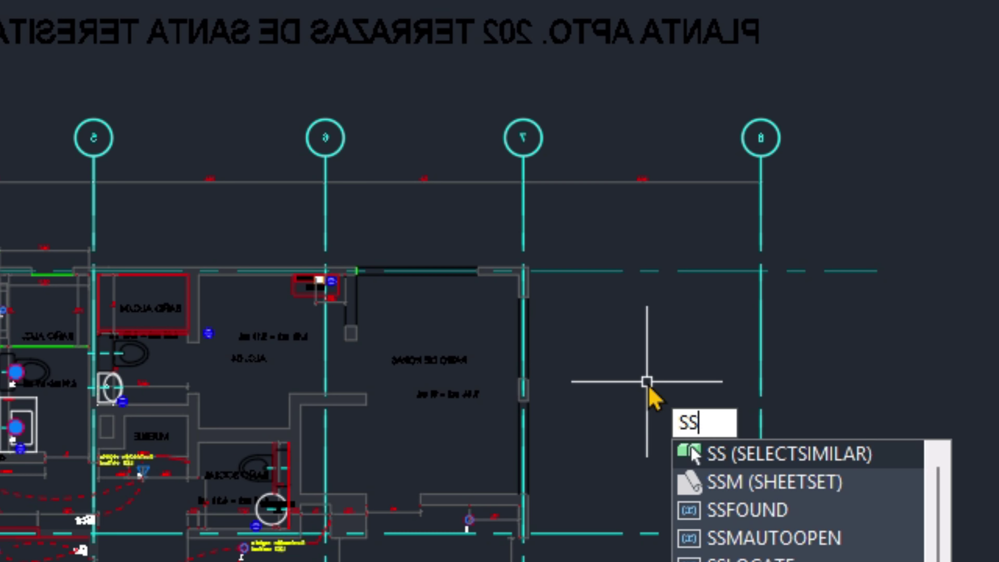
{"action": "key", "text": "Return"}
{"action": "left_click", "coordinate": [587, 181]}
{"action": "right_click", "coordinate": [601, 161]}
{"action": "left_click", "coordinate": [686, 190]}
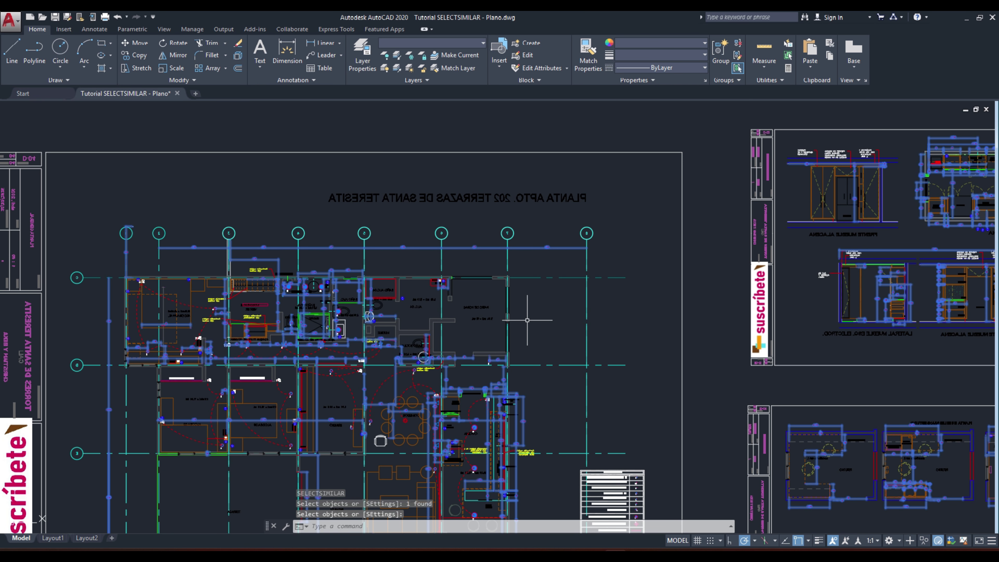
Clear the dimension selection and turn on polar tracking
{"action": "key", "text": "Escape"}
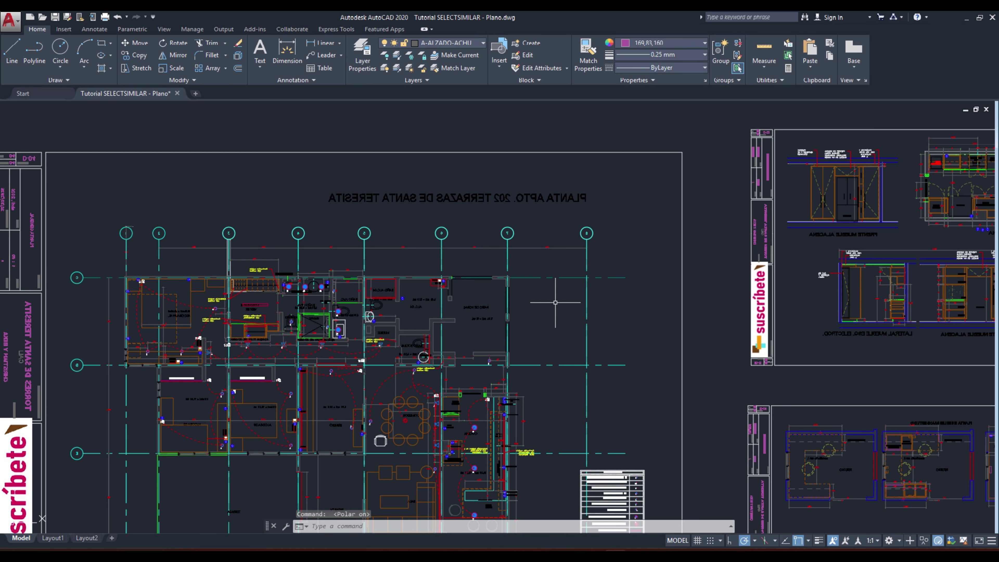
{"action": "scroll", "coordinate": [528, 320], "scroll_direction": "down", "scroll_amount": 5}
{"action": "key", "text": "F10"}
{"action": "middle_click_drag", "start_coordinate": [394, 252], "coordinate": [408, 253]}
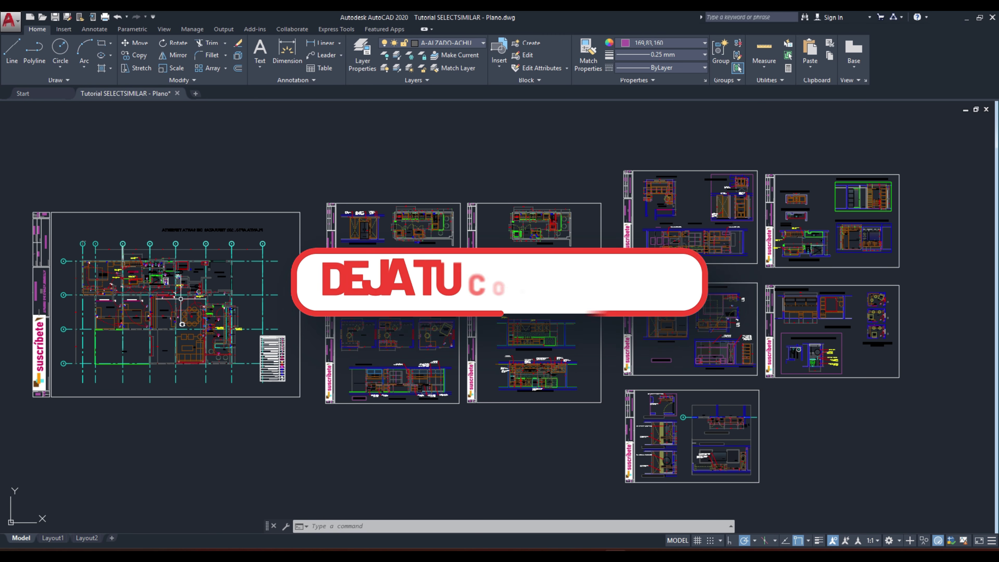